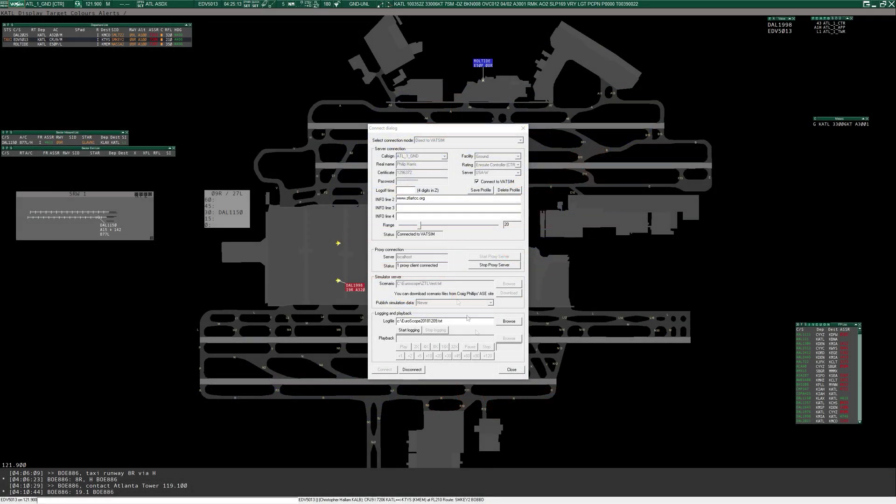
- Close the Connect dialog and make ATL GC-N 121.900 the primary voice channel
{"action": "left_click", "coordinate": [511, 369]}
{"action": "left_click", "coordinate": [85, 6]}
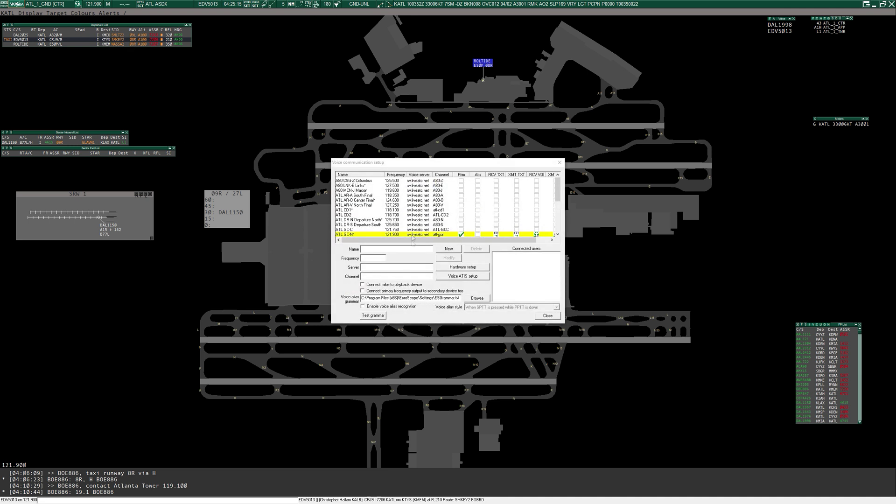
{"action": "left_click", "coordinate": [537, 241]}
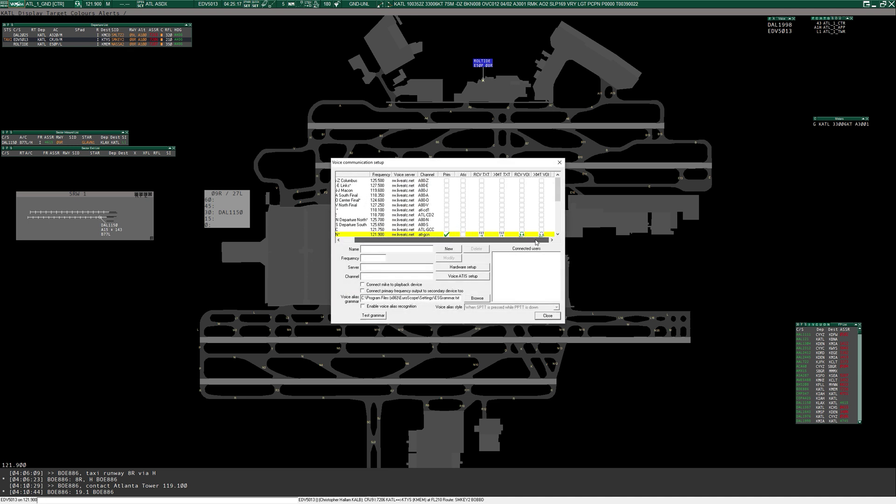
{"action": "scroll", "coordinate": [459, 231], "scroll_direction": "down", "scroll_amount": 1}
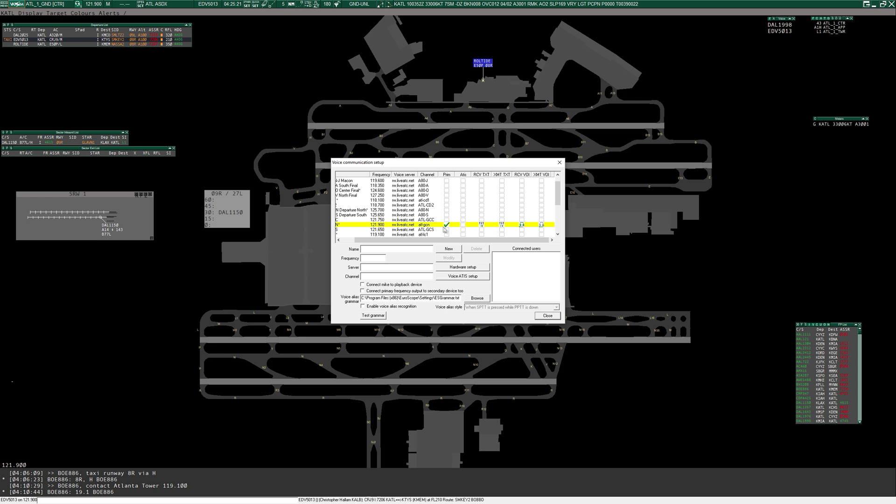
{"action": "left_click_drag", "start_coordinate": [457, 242], "coordinate": [412, 230]}
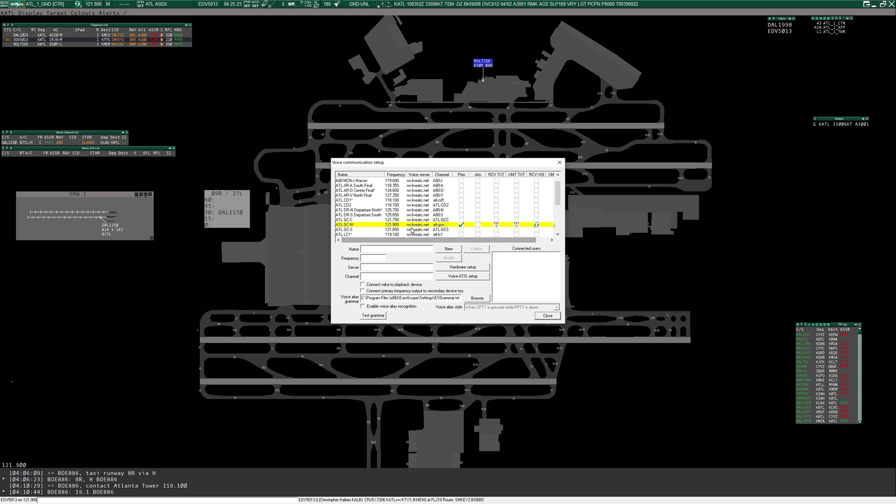
{"action": "left_click", "coordinate": [413, 225]}
{"action": "left_click", "coordinate": [547, 315]}
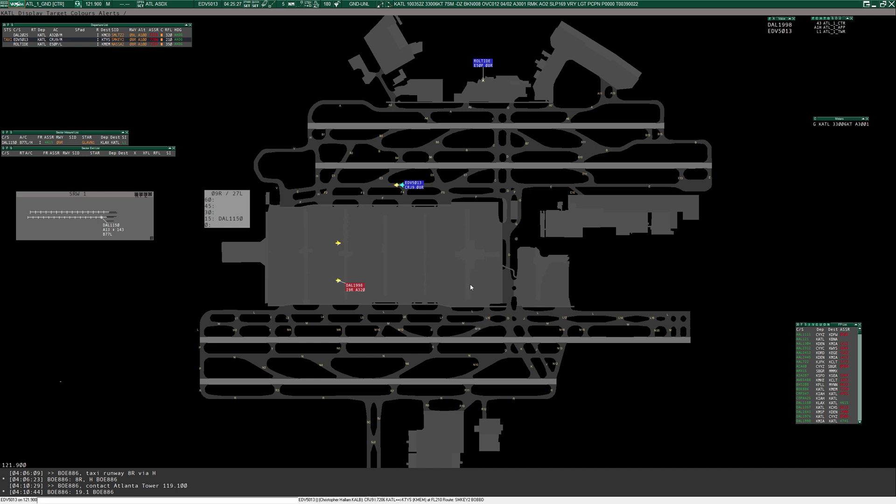
- Tick DEP for KATL runway 09L in the active airport/runway selector and confirm
{"action": "left_click", "coordinate": [264, 4]}
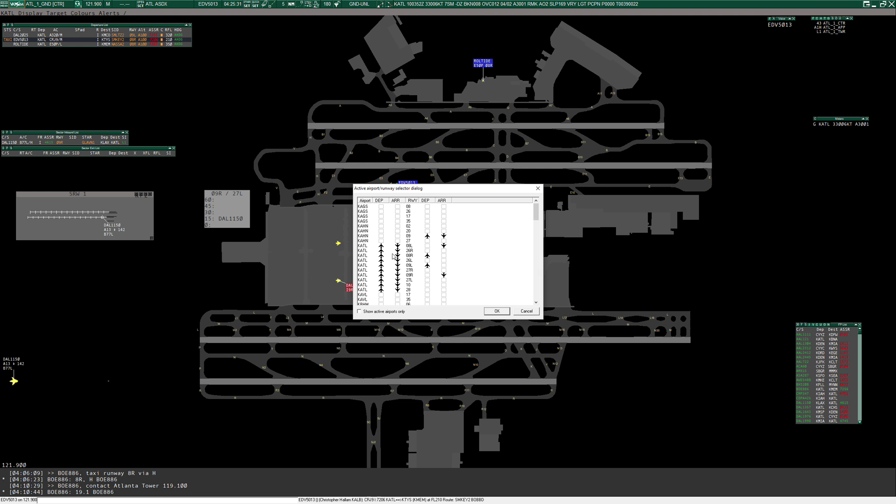
{"action": "left_click", "coordinate": [428, 265]}
{"action": "key", "text": "Return"}
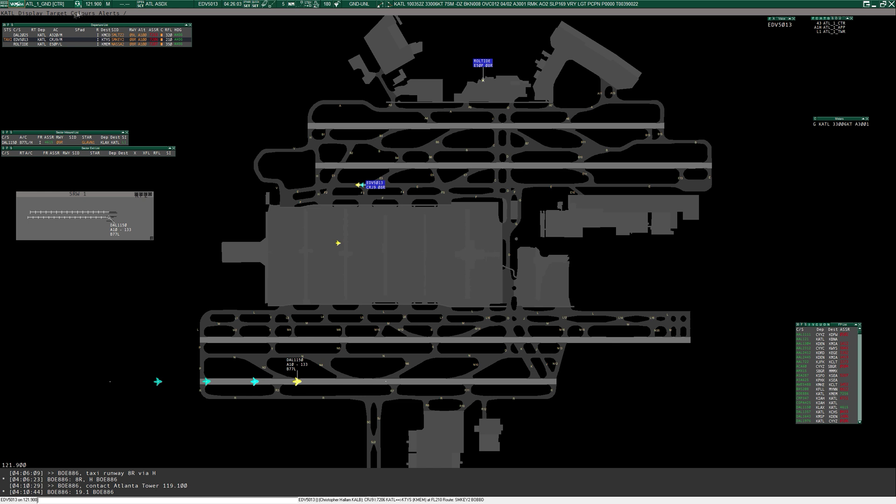
{"action": "left_click", "coordinate": [57, 13]}
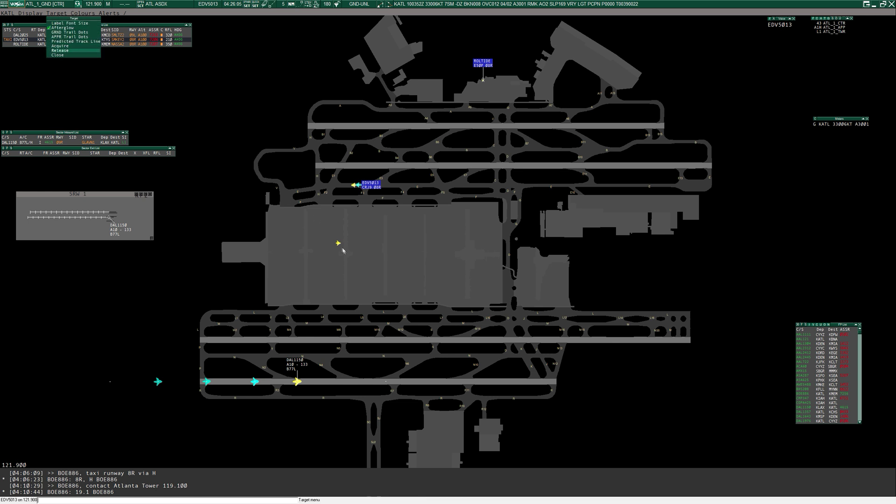
{"action": "left_click", "coordinate": [380, 245]}
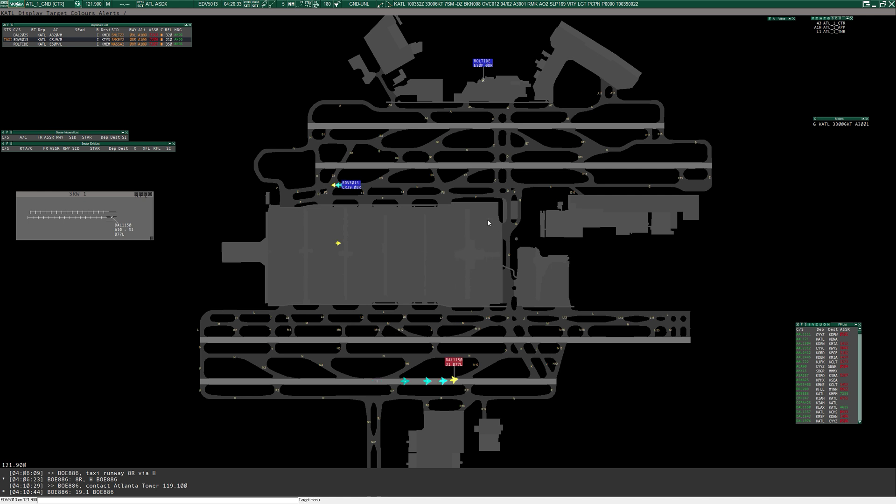
{"action": "key", "text": "F1"}
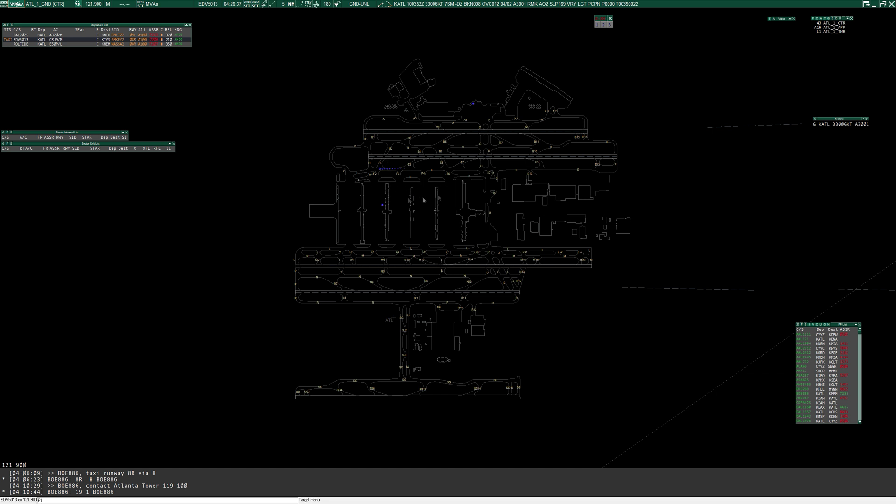
{"action": "key", "text": "F1"}
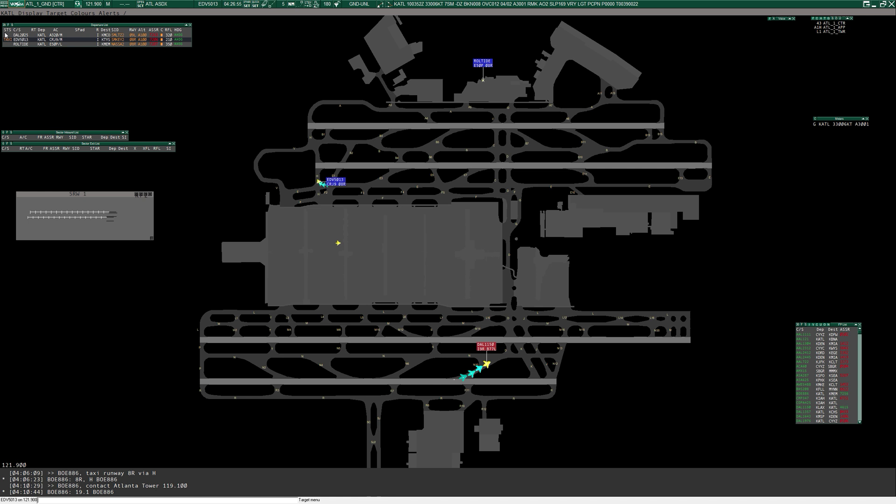
- View DAL2025's ground status choices, then move DAL1150's tag beside its aircraft
{"action": "left_click", "coordinate": [10, 36]}
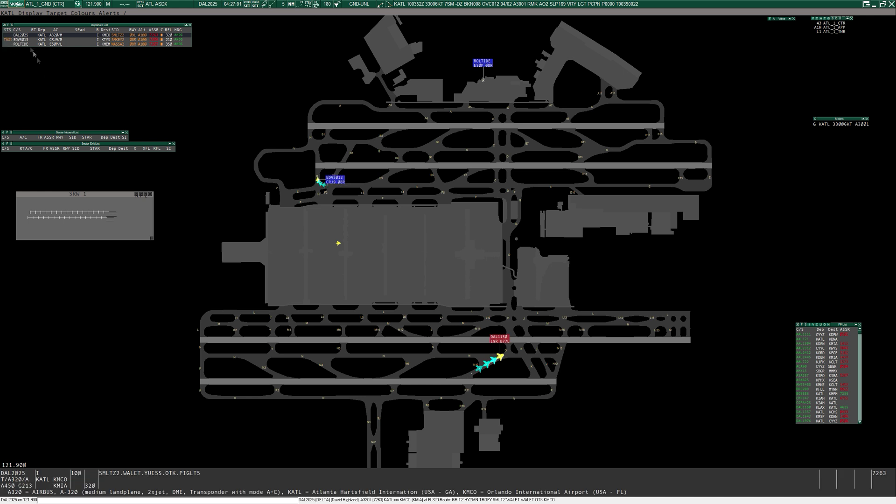
{"action": "mouse_move", "coordinate": [141, 469]}
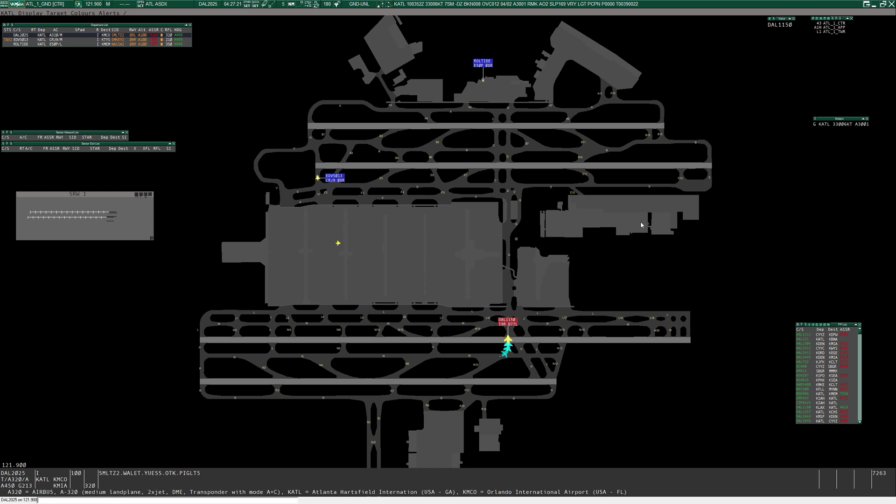
{"action": "left_click_drag", "start_coordinate": [507, 320], "coordinate": [543, 337]}
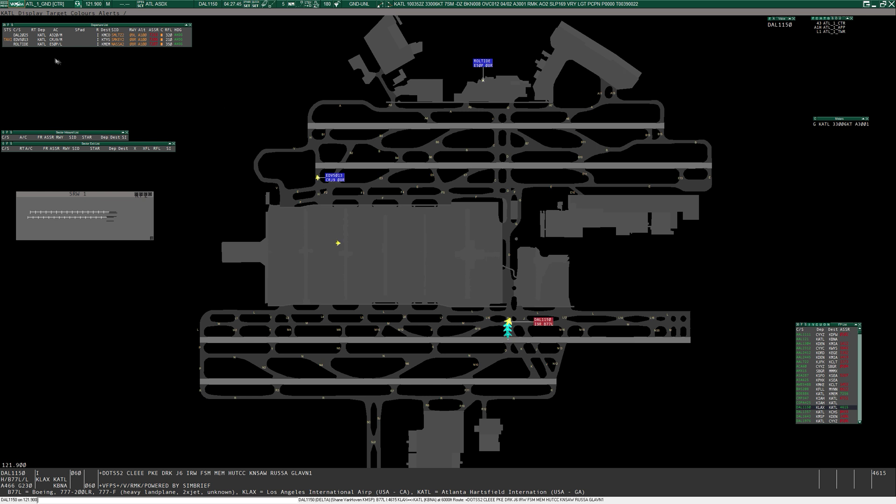
- Open and close DAL2025's scratchpad and flight plan without changes
{"action": "left_click", "coordinate": [75, 35]}
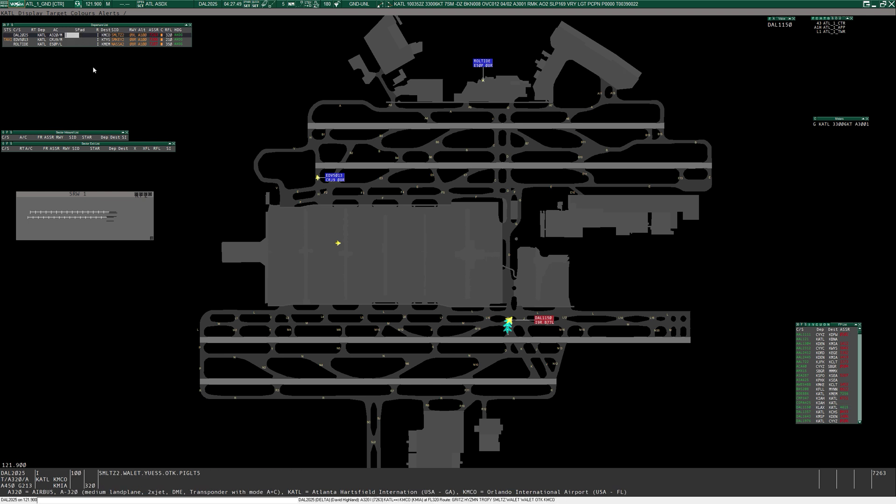
{"action": "key", "text": "Escape"}
{"action": "left_click", "coordinate": [98, 36]}
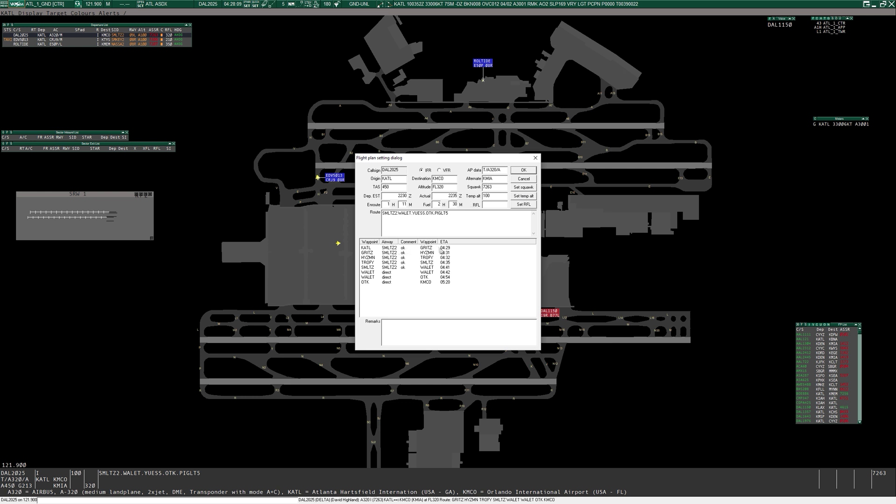
{"action": "left_click", "coordinate": [524, 171]}
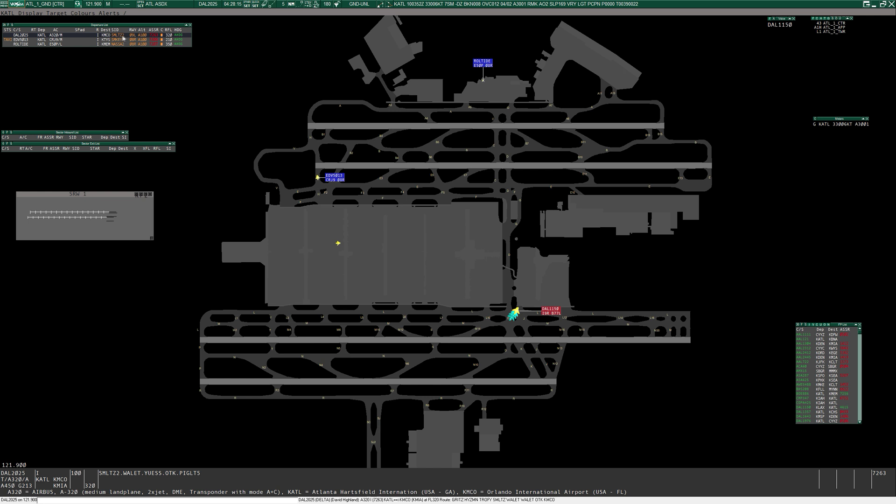
- Auto-assign squawk 7263 to DAL2025 and give it a departure heading
{"action": "left_click", "coordinate": [156, 35]}
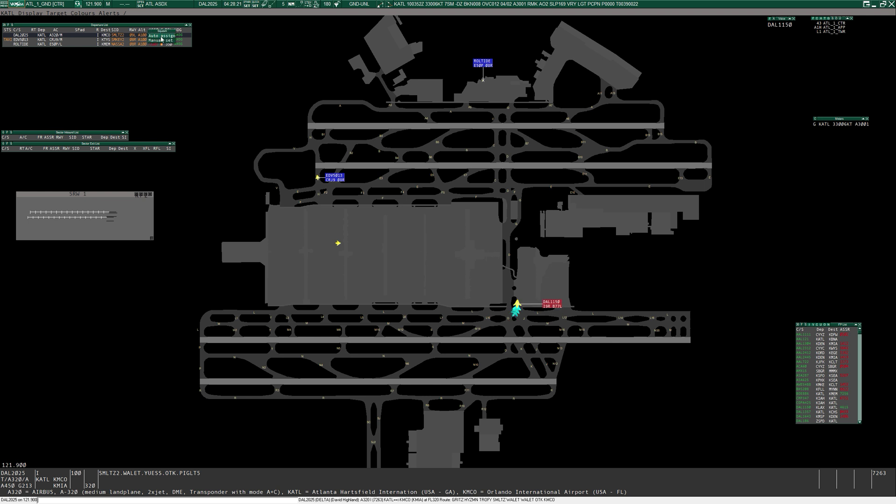
{"action": "left_click", "coordinate": [160, 37]}
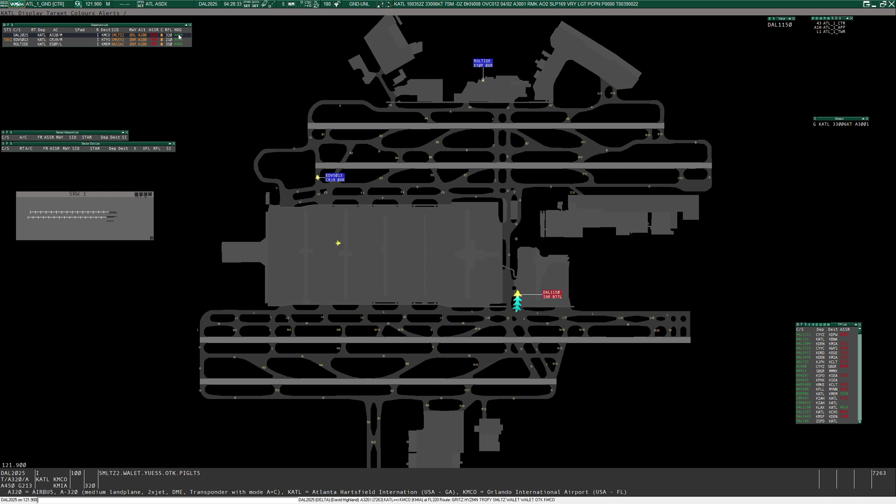
{"action": "left_click", "coordinate": [178, 37]}
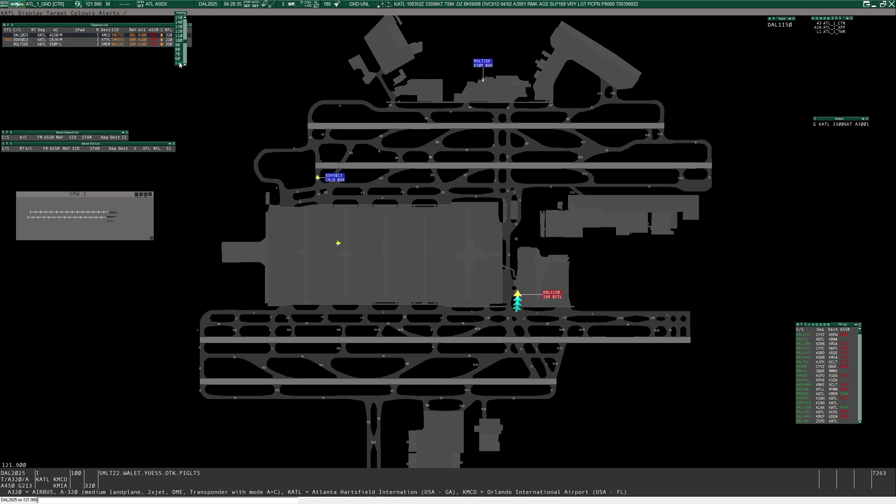
{"action": "left_click", "coordinate": [178, 39]}
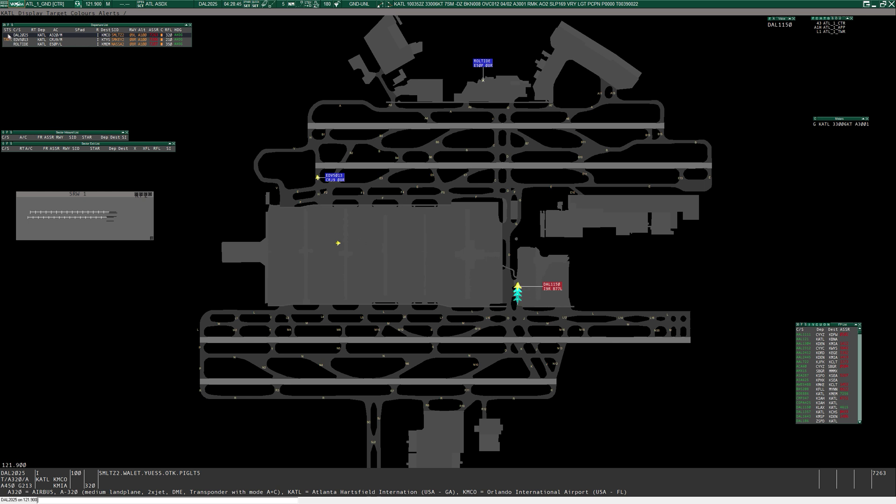
{"action": "left_click", "coordinate": [11, 25]}
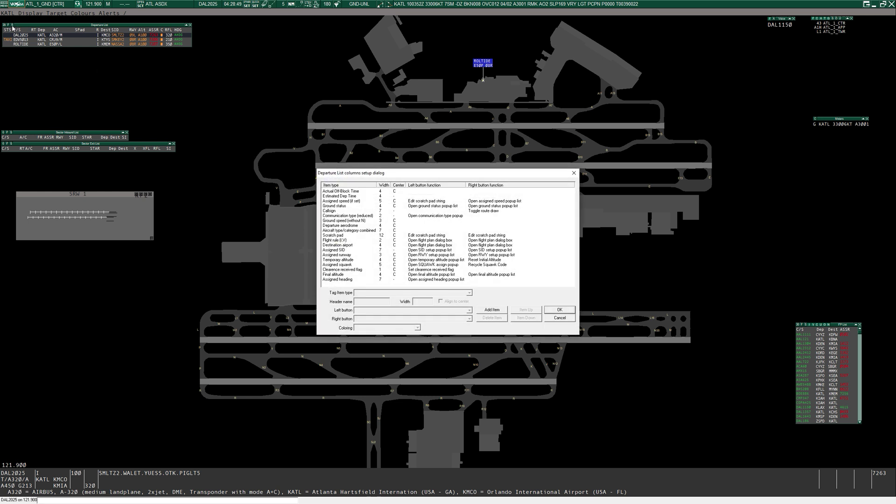
{"action": "left_click", "coordinate": [354, 215]}
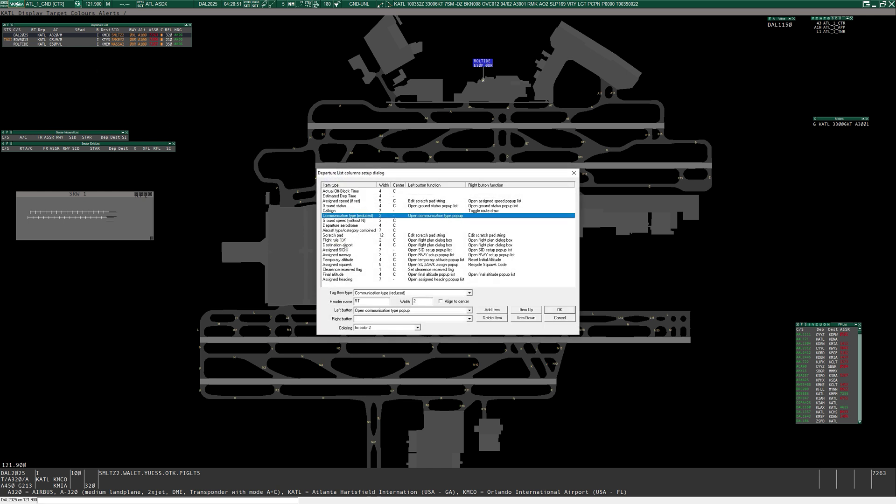
{"action": "left_click", "coordinate": [345, 239]}
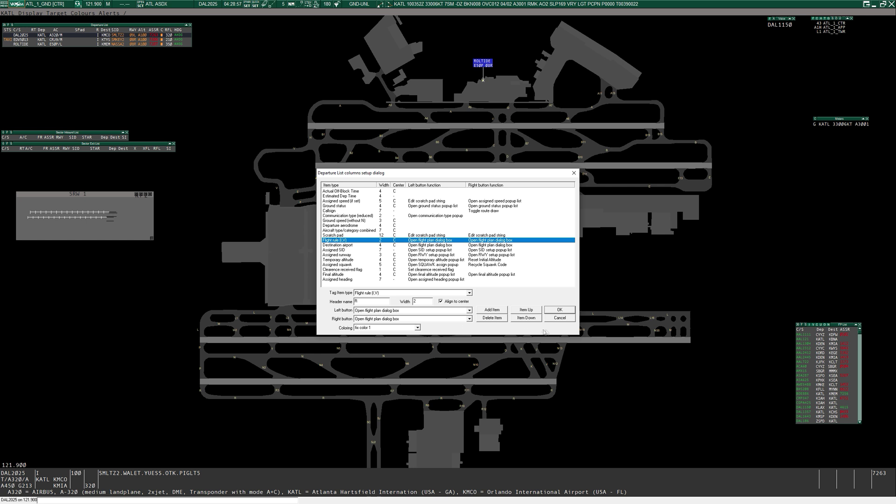
{"action": "left_click", "coordinate": [559, 318]}
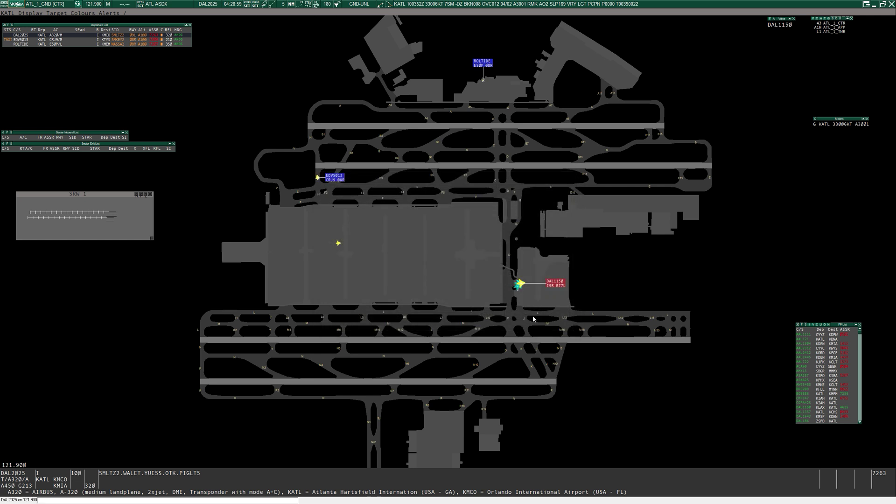
- Zoom out the map, make 121.900 the active text frequency, and open DAL2025's flight plan
{"action": "scroll", "coordinate": [100, 213], "scroll_direction": "down", "scroll_amount": 1}
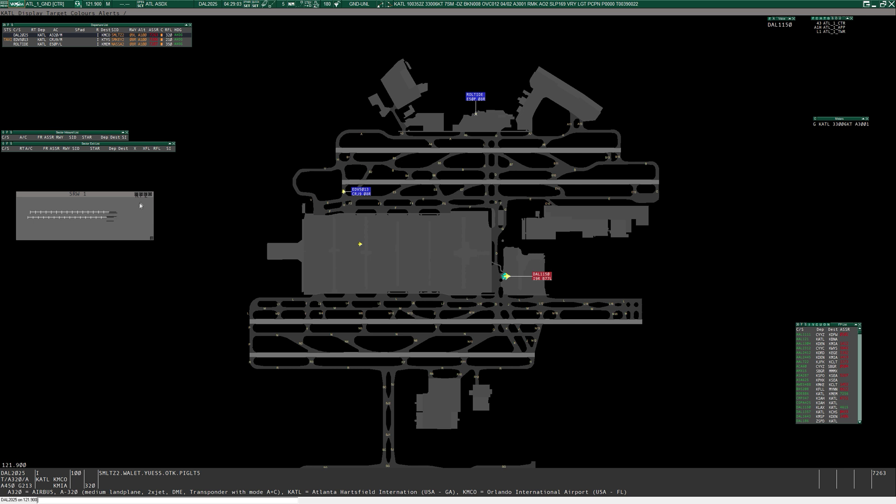
{"action": "scroll", "coordinate": [113, 223], "scroll_direction": "down", "scroll_amount": 1}
{"action": "scroll", "coordinate": [113, 223], "scroll_direction": "down", "scroll_amount": 1}
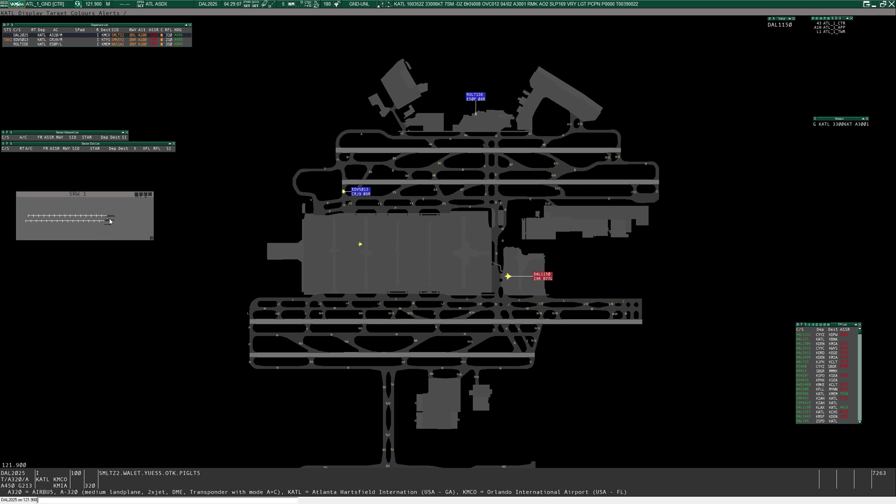
{"action": "scroll", "coordinate": [111, 222], "scroll_direction": "down", "scroll_amount": 1}
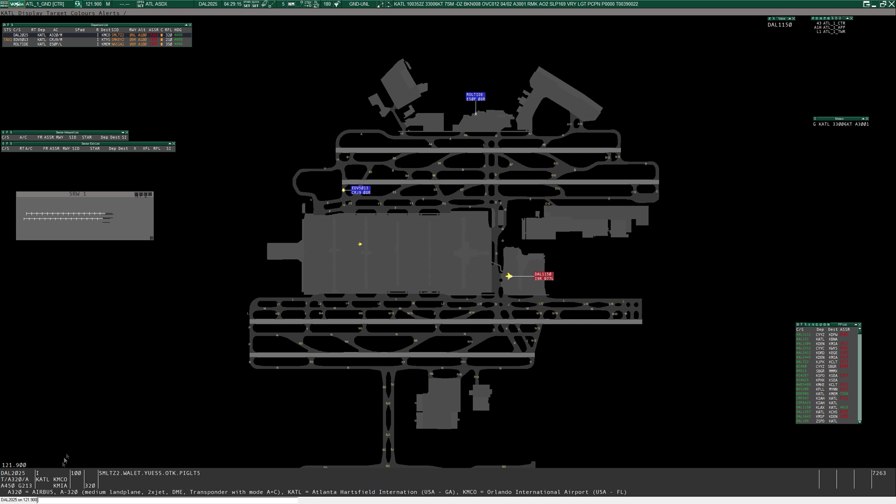
{"action": "left_click", "coordinate": [23, 466]}
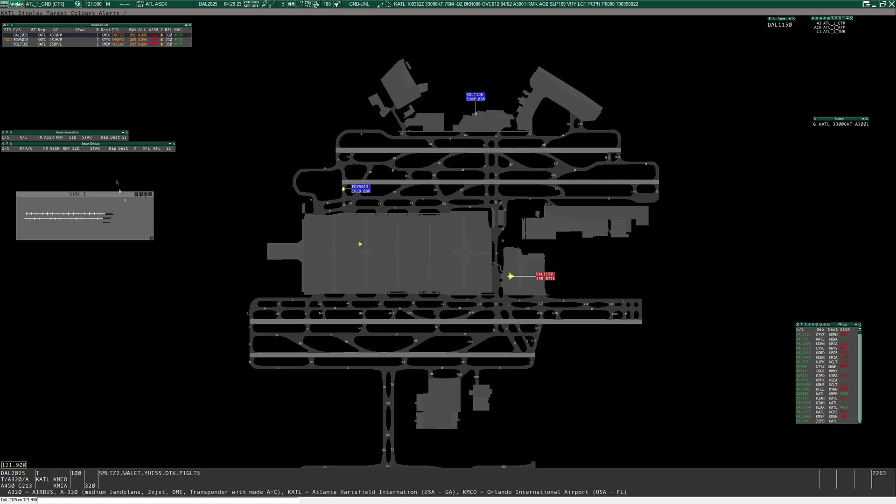
{"action": "left_click", "coordinate": [105, 35]}
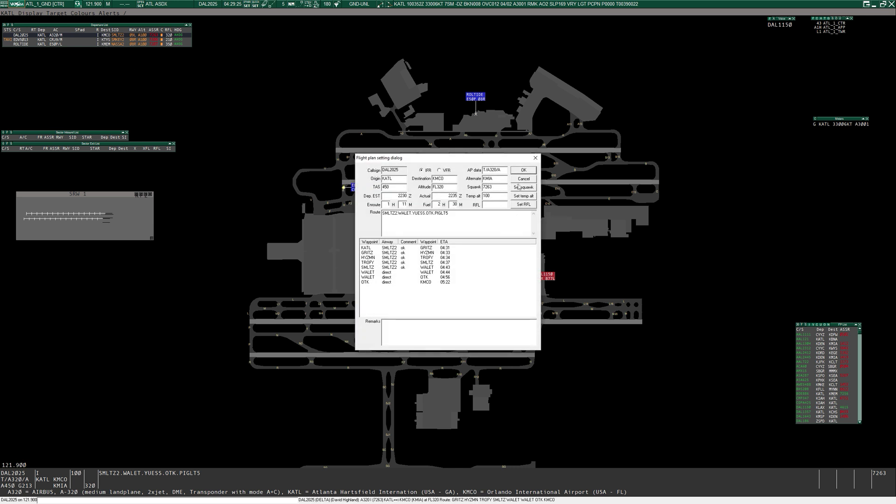
- Cancel DAL2025's flight plan and review its Temp Alt, SID and runway options
{"action": "left_click", "coordinate": [524, 179]}
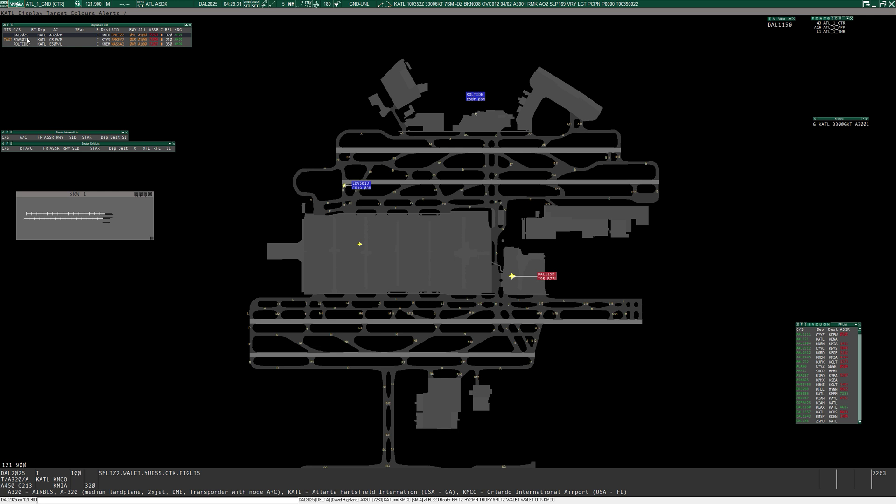
{"action": "left_click", "coordinate": [144, 35]}
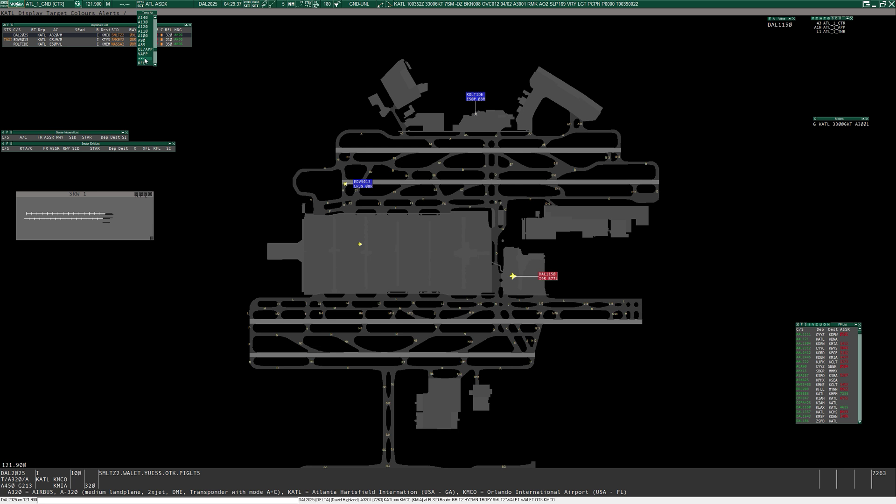
{"action": "left_click", "coordinate": [120, 38]}
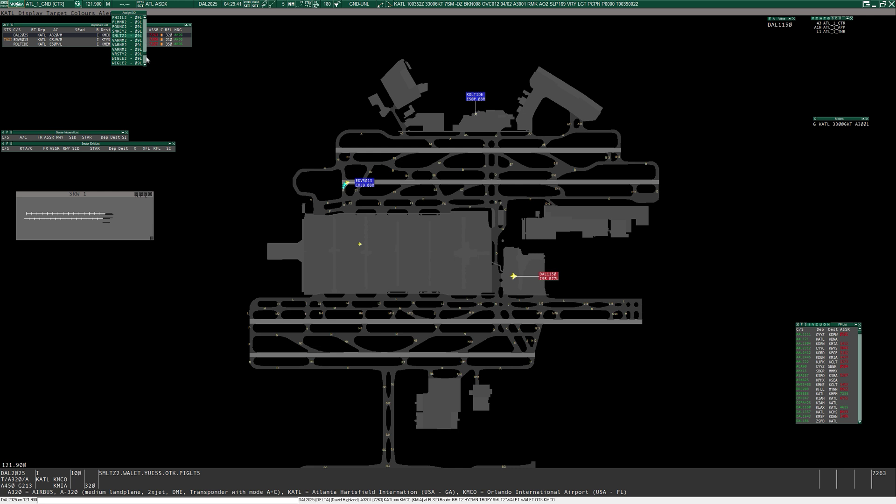
{"action": "scroll", "coordinate": [146, 42], "scroll_direction": "up", "scroll_amount": 10}
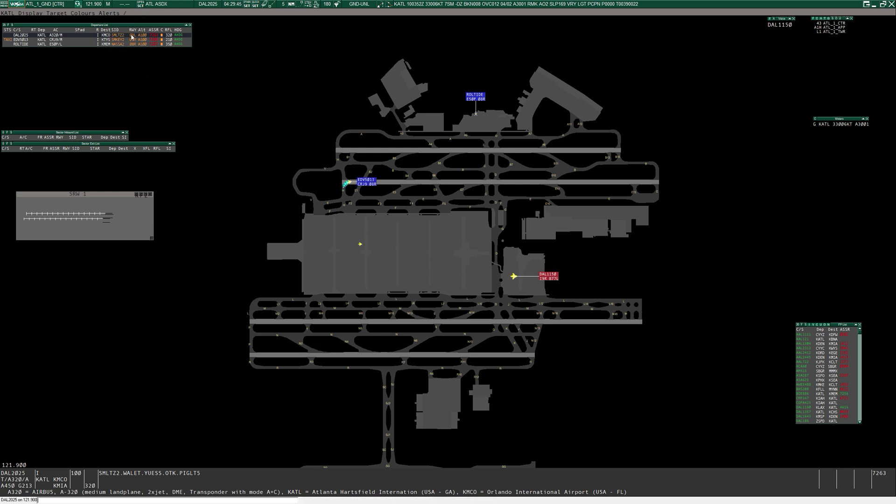
{"action": "left_click", "coordinate": [132, 35]}
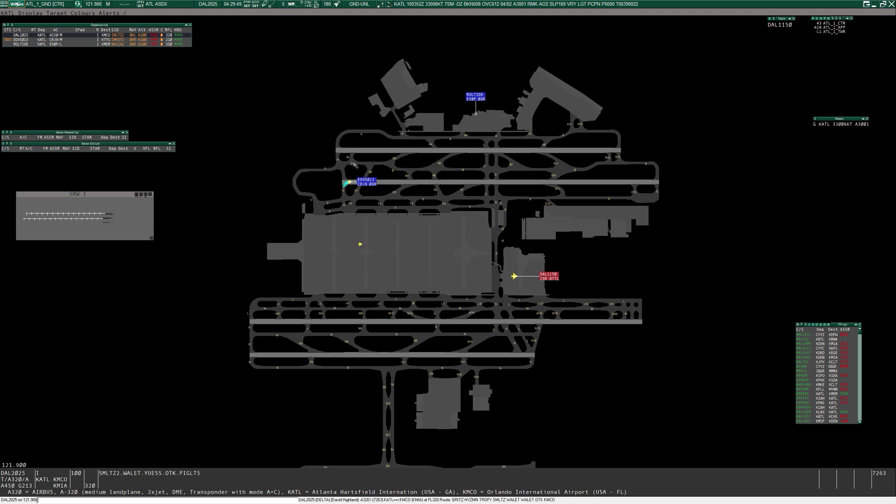
- Switch to the A80 approach radar and draw DAL2025's departure route
{"action": "key", "text": "ctrl+Tab"}
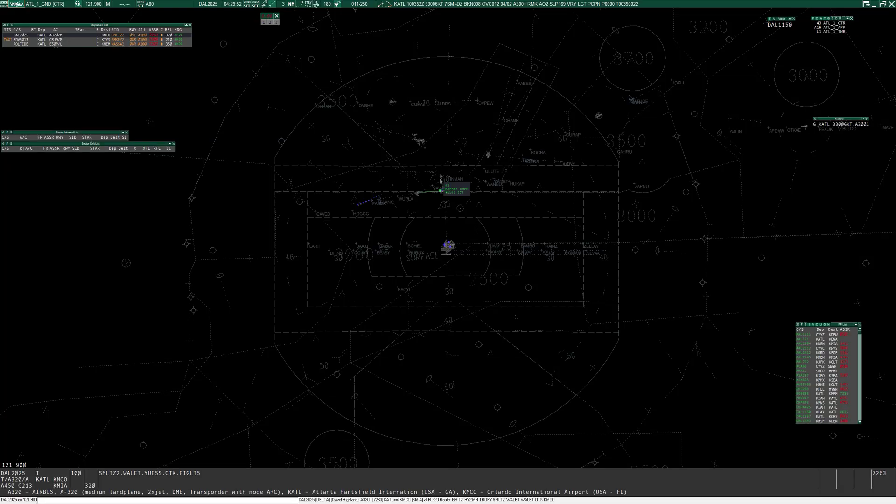
{"action": "left_click", "coordinate": [22, 37]}
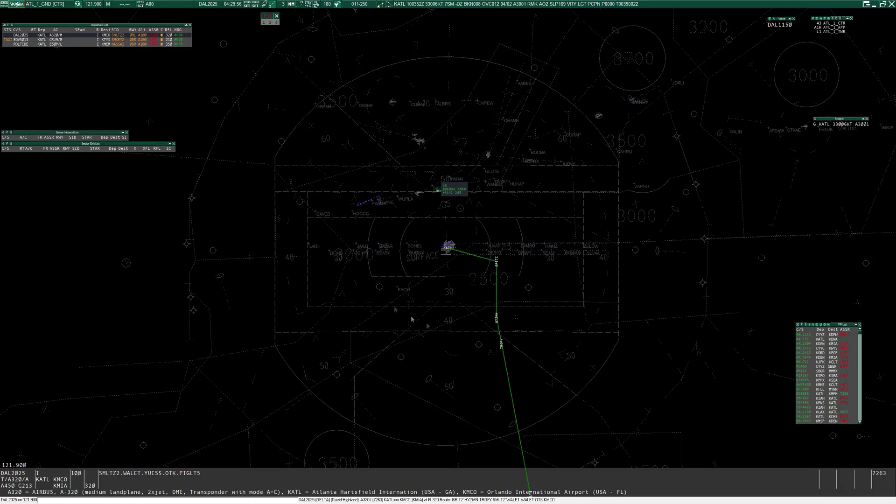
{"action": "scroll", "coordinate": [530, 343], "scroll_direction": "down", "scroll_amount": 2}
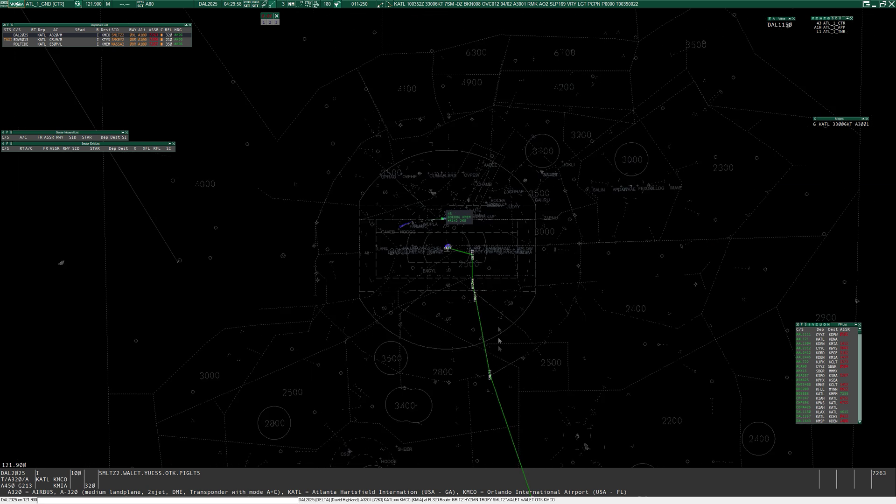
{"action": "scroll", "coordinate": [499, 340], "scroll_direction": "up", "scroll_amount": 3}
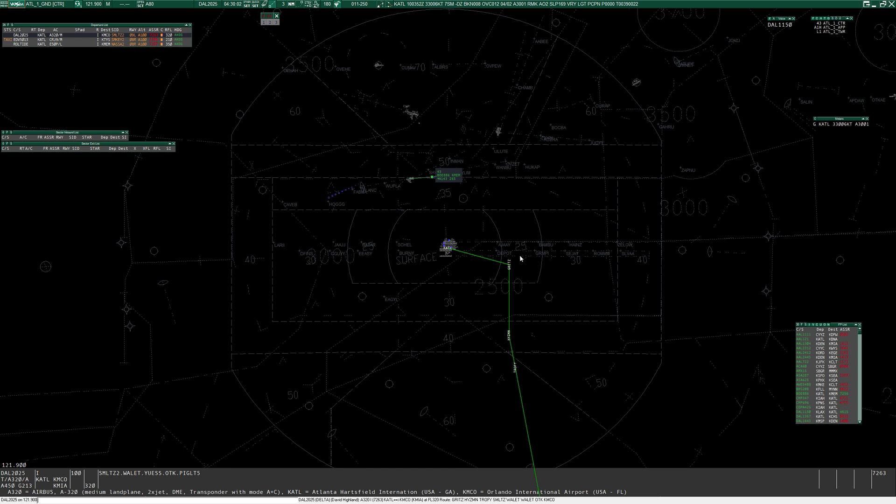
- Assign DAL2025 runway 08L, check SIDs, then change it to 09L for SMLTZ2/09L
{"action": "left_click", "coordinate": [133, 35]}
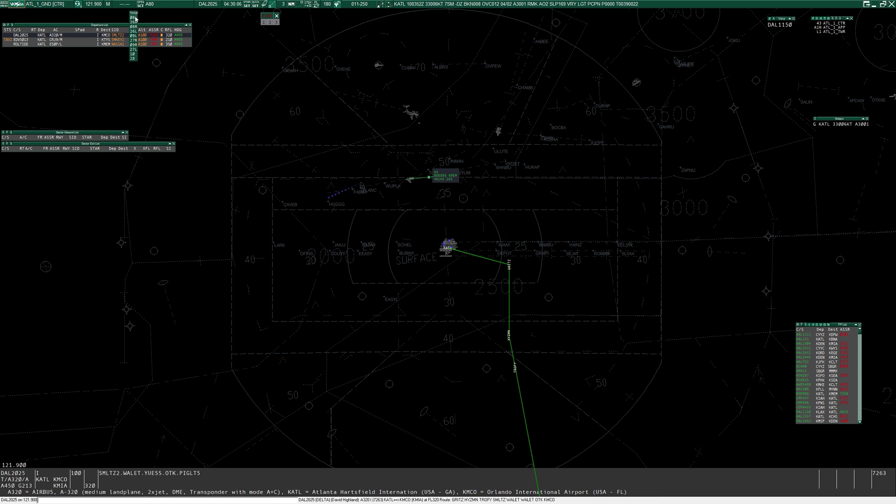
{"action": "left_click", "coordinate": [133, 18]}
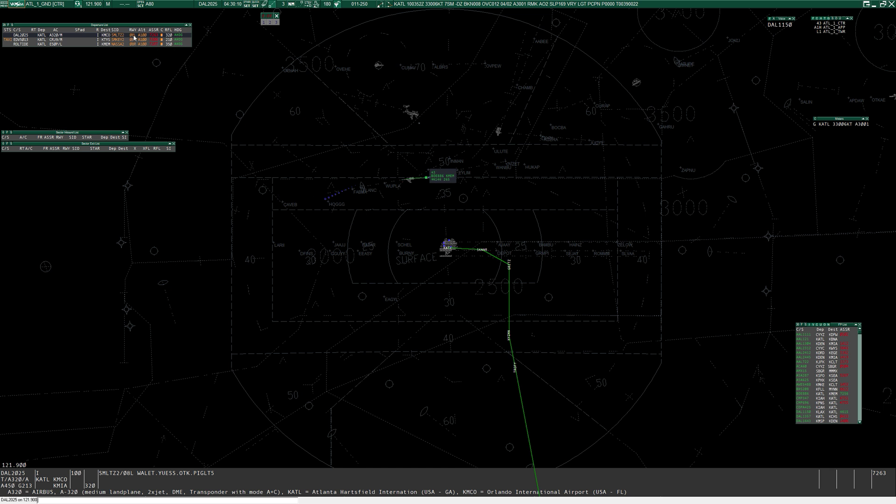
{"action": "left_click", "coordinate": [119, 36]}
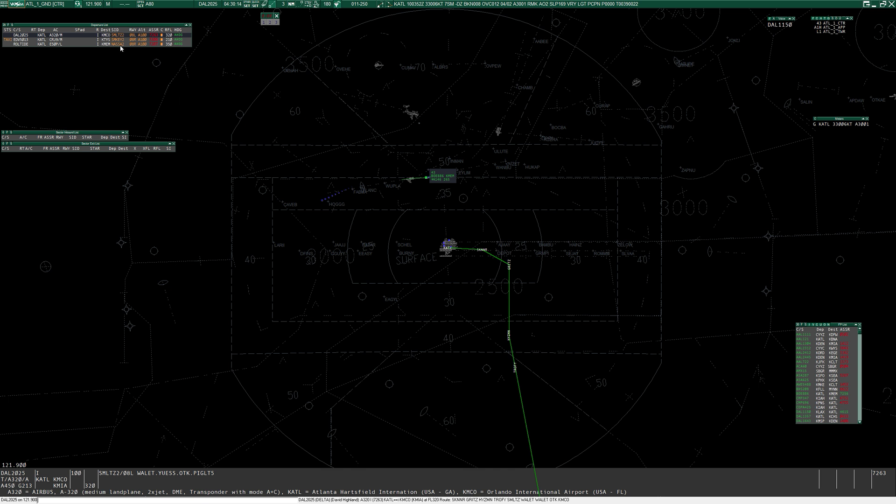
{"action": "left_click", "coordinate": [133, 36]}
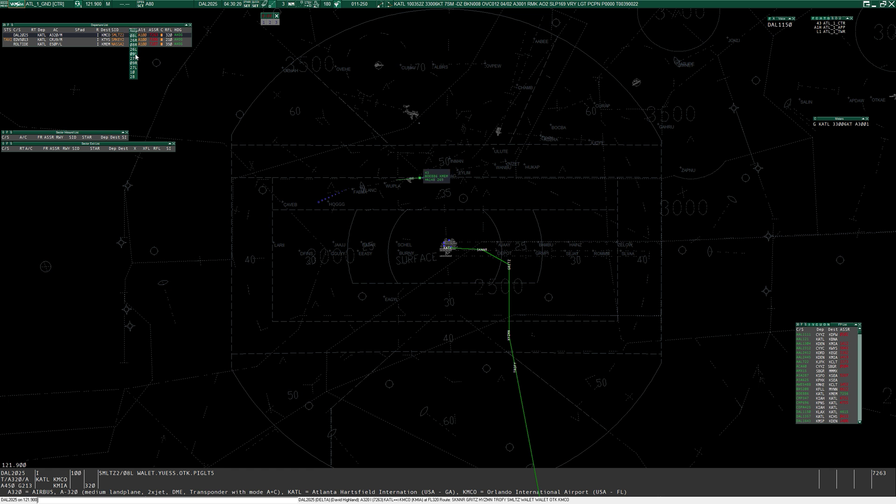
{"action": "left_click", "coordinate": [135, 54]}
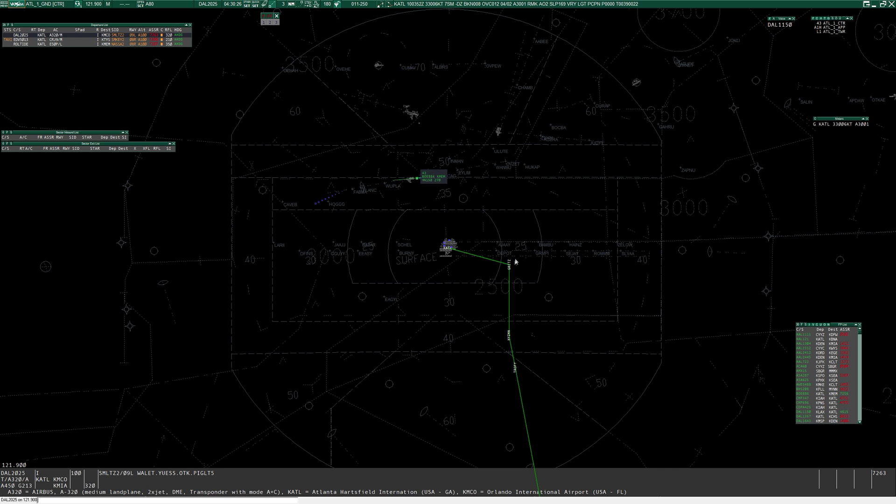
- Show BOE886's route, reselect DAL2025, and return to the ATL ASDX ground map
{"action": "scroll", "coordinate": [534, 355], "scroll_direction": "down", "scroll_amount": 5}
{"action": "scroll", "coordinate": [464, 256], "scroll_direction": "up", "scroll_amount": 5}
{"action": "left_click", "coordinate": [427, 178]}
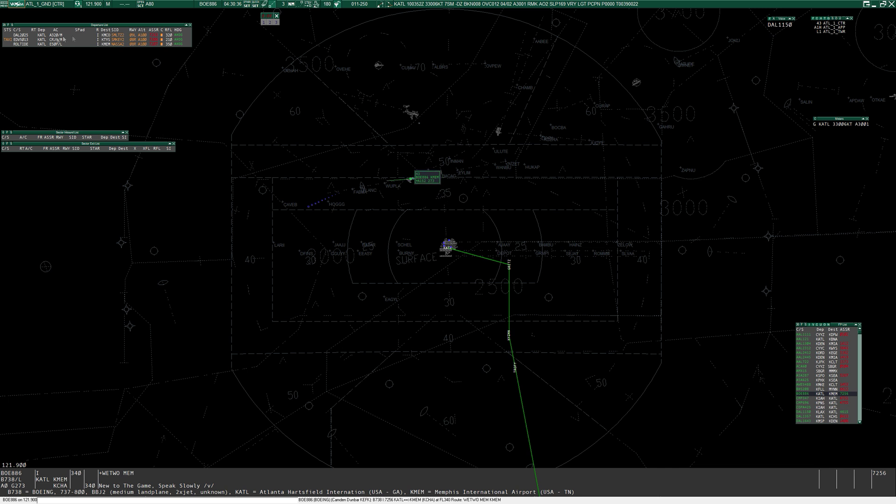
{"action": "left_click", "coordinate": [18, 35]}
{"action": "key", "text": "alt+Tab"}
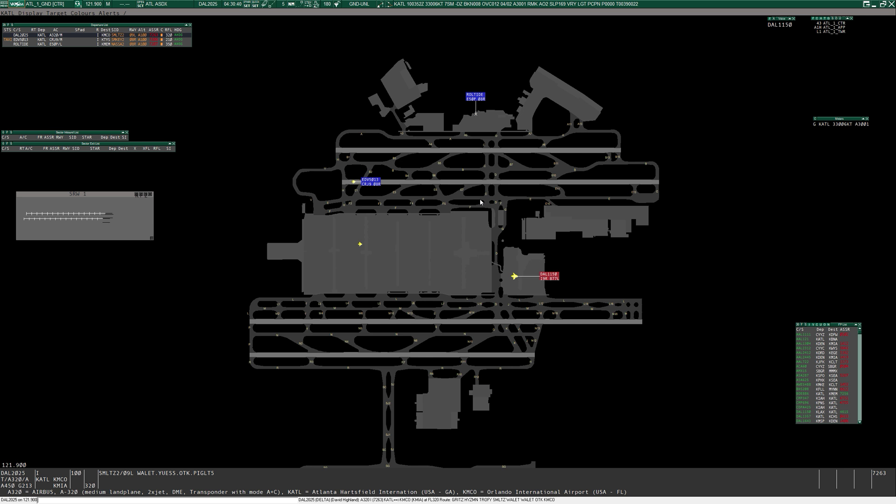
- Set EDV5013's ground status to TAXI from the STS popup
{"action": "left_click", "coordinate": [8, 41]}
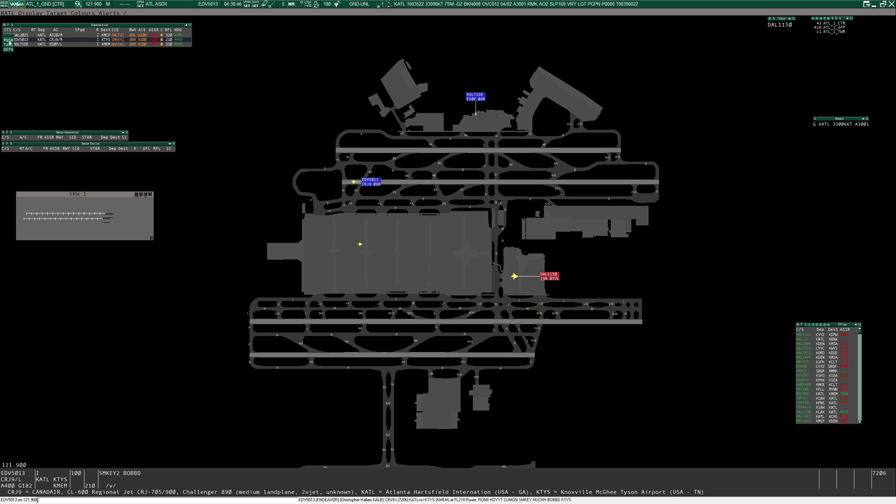
{"action": "left_click", "coordinate": [7, 44]}
{"action": "left_click", "coordinate": [7, 40]}
- Check ATL_1_TWR's details, open the 121.900 message history, and select DAL2025
{"action": "left_click", "coordinate": [833, 31]}
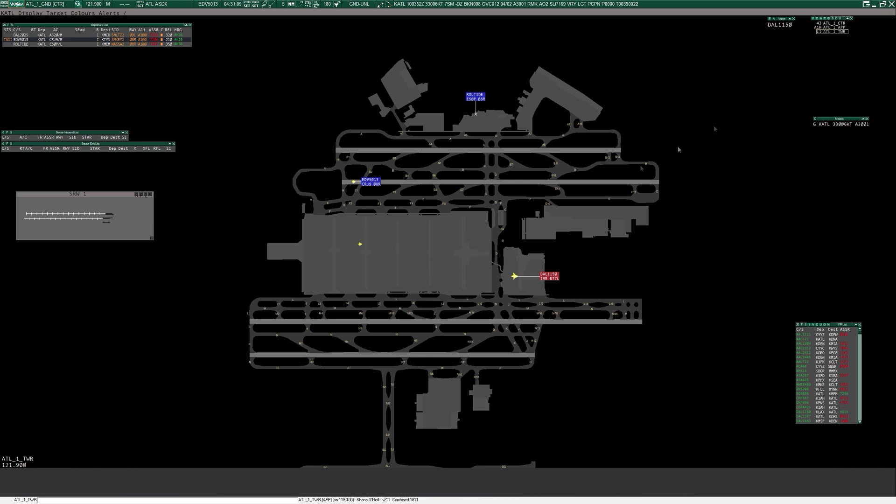
{"action": "left_click", "coordinate": [24, 466]}
{"action": "left_click", "coordinate": [25, 459]}
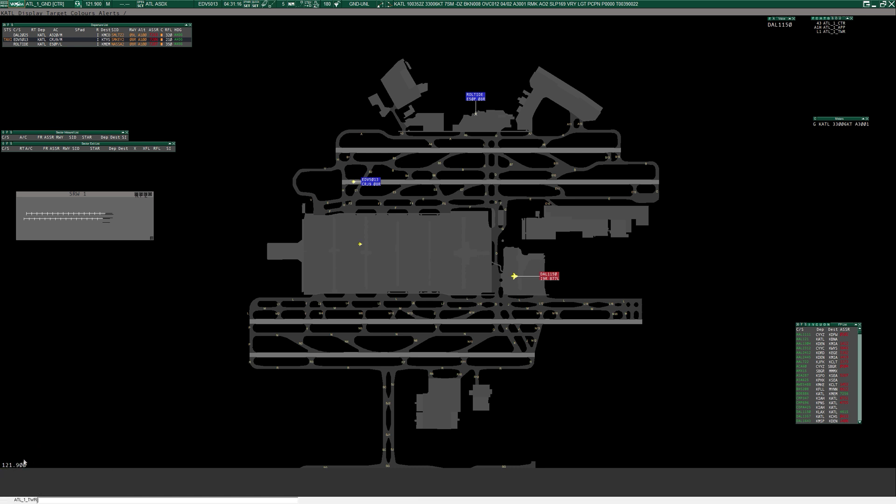
{"action": "left_click", "coordinate": [23, 466]}
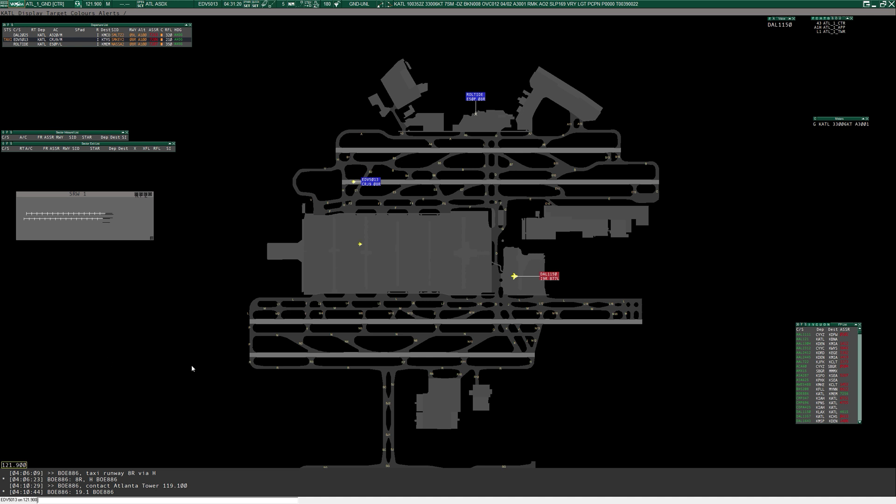
{"action": "left_click", "coordinate": [22, 35]}
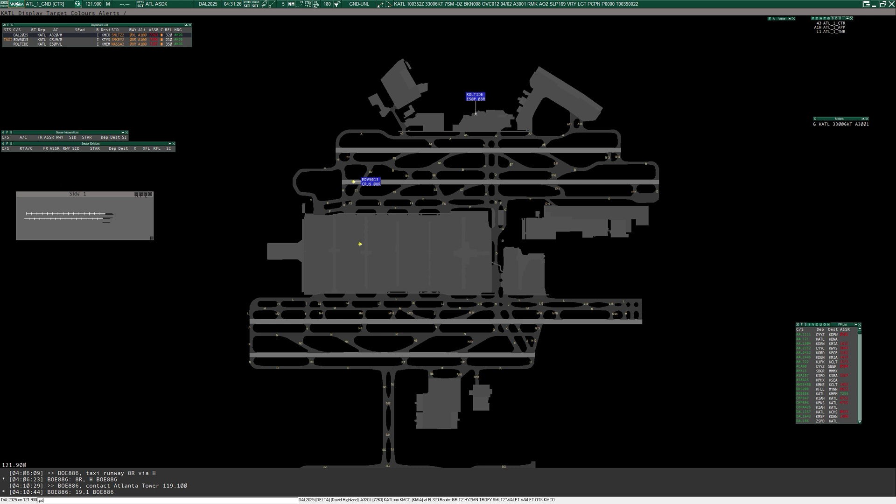
{"action": "key", "text": "space"}
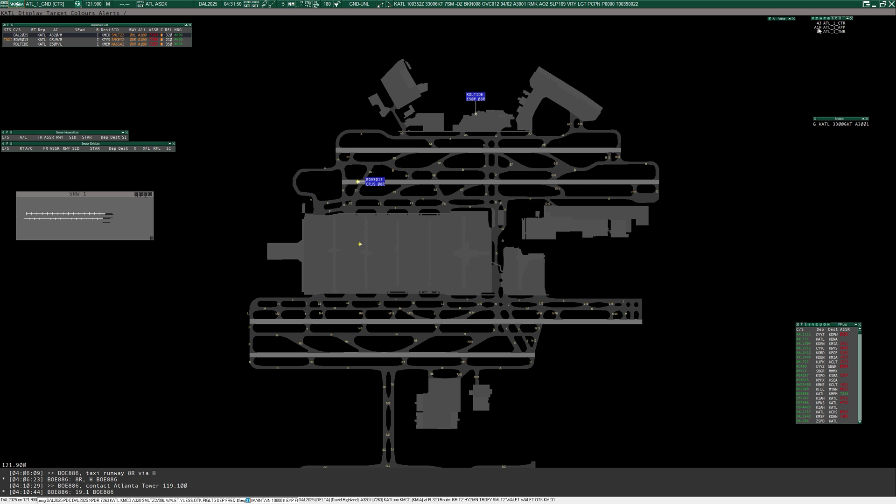
{"action": "type", "text": "a1h"}
{"action": "key", "text": "End"}
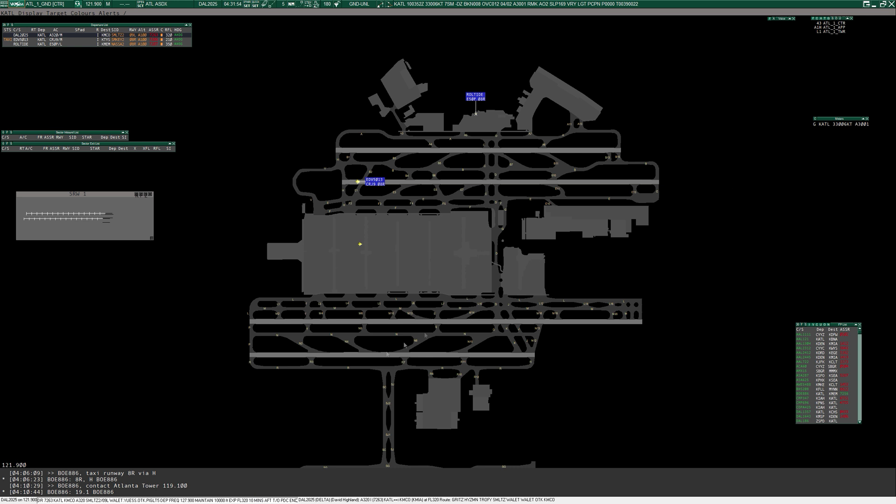
{"action": "double_click", "coordinate": [187, 499]}
{"action": "left_click", "coordinate": [267, 500]}
{"action": "key", "text": "Home"}
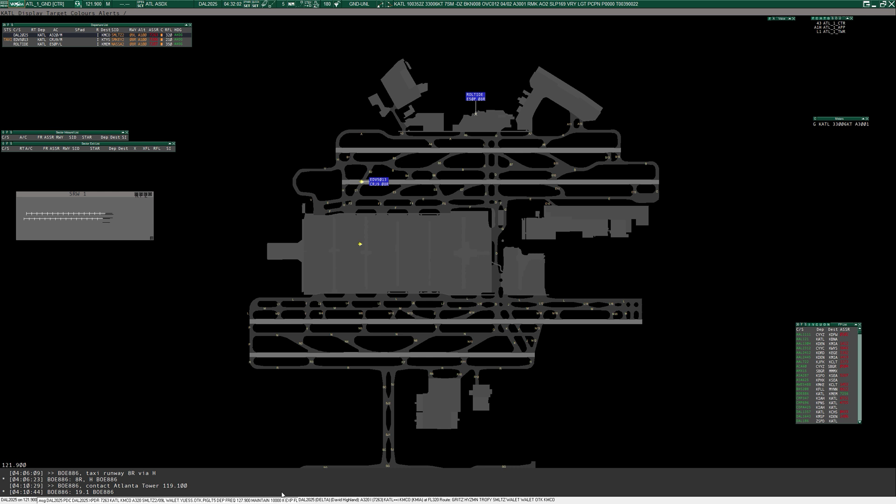
{"action": "key", "text": "End"}
{"action": "key", "text": "shift+Home"}
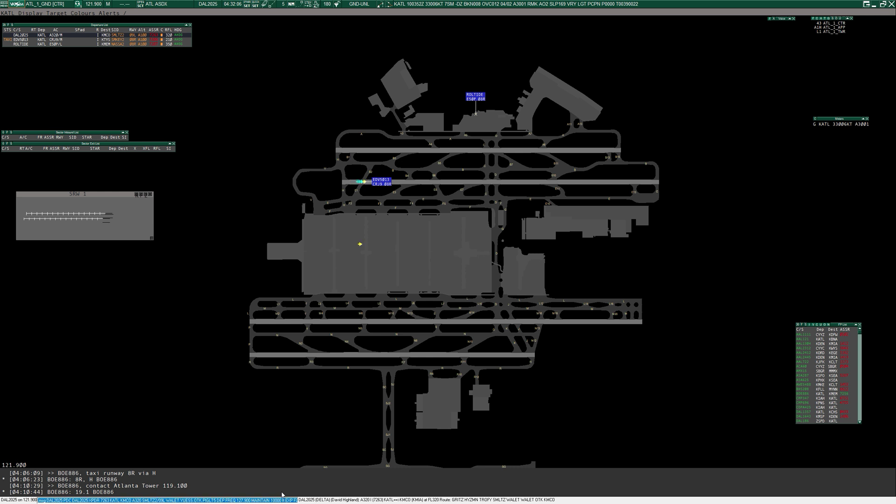
{"action": "key", "text": "BackSpace"}
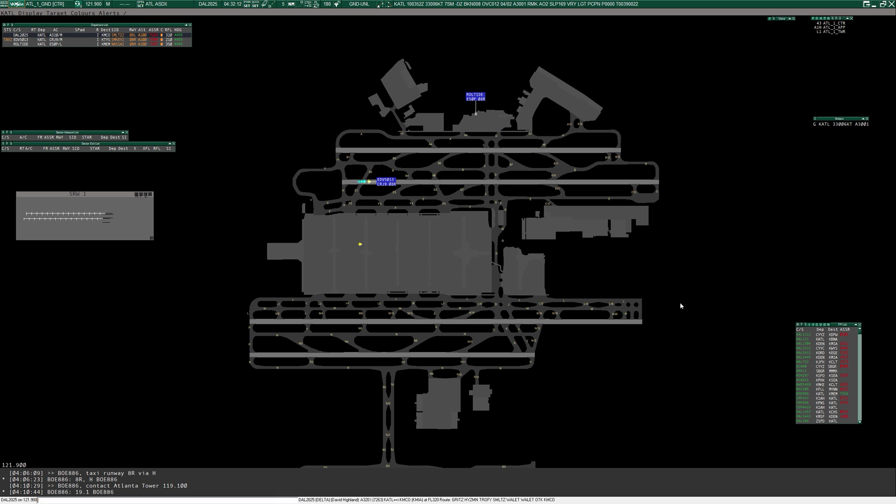
{"action": "left_click", "coordinate": [78, 4]}
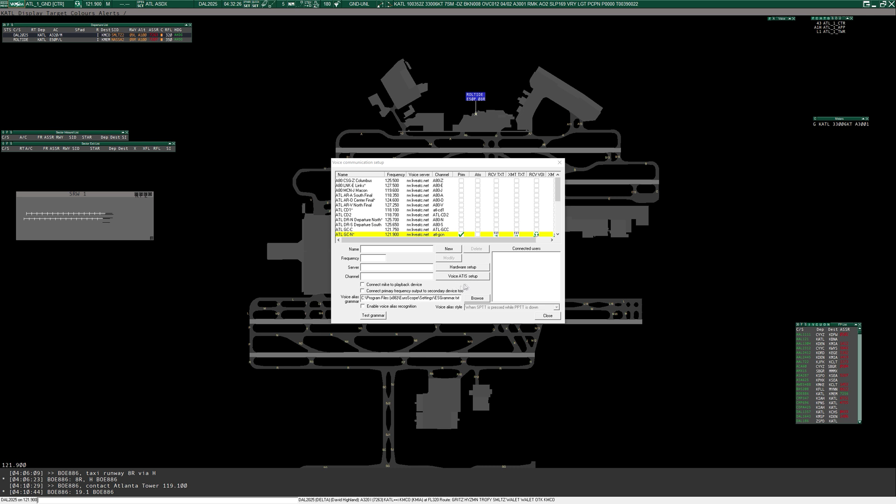
{"action": "left_click", "coordinate": [549, 317]}
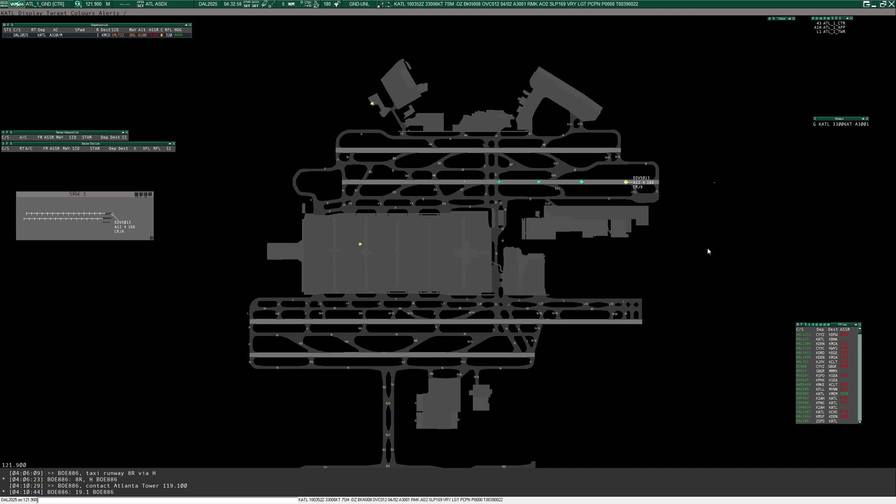
- Switch to the A80 scope and display EDV5013's KATL–KTYS departure route
{"action": "key", "text": "ctrl+Tab"}
{"action": "left_click", "coordinate": [464, 245]}
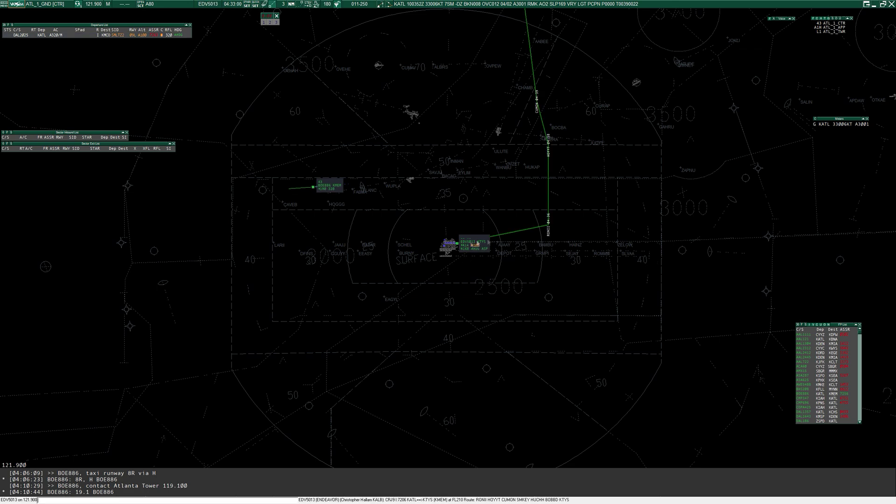